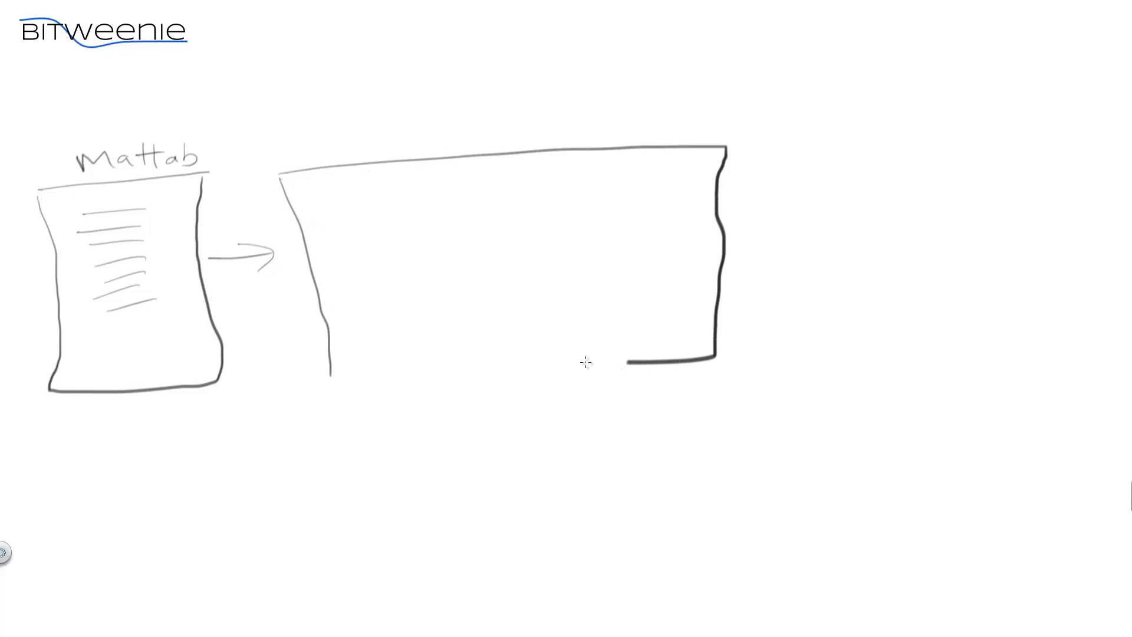
# Finish the large box's bottom edge, label it Simulink, and extend the Matlab arrow into it.
pyautogui.moveTo(337, 151)
pyautogui.mouseDown()
pyautogui.moveTo(380, 145)
pyautogui.moveTo(387, 155)
pyautogui.moveTo(393, 137)
pyautogui.moveTo(410, 150)
pyautogui.moveTo(432, 145)
pyautogui.mouseUp()
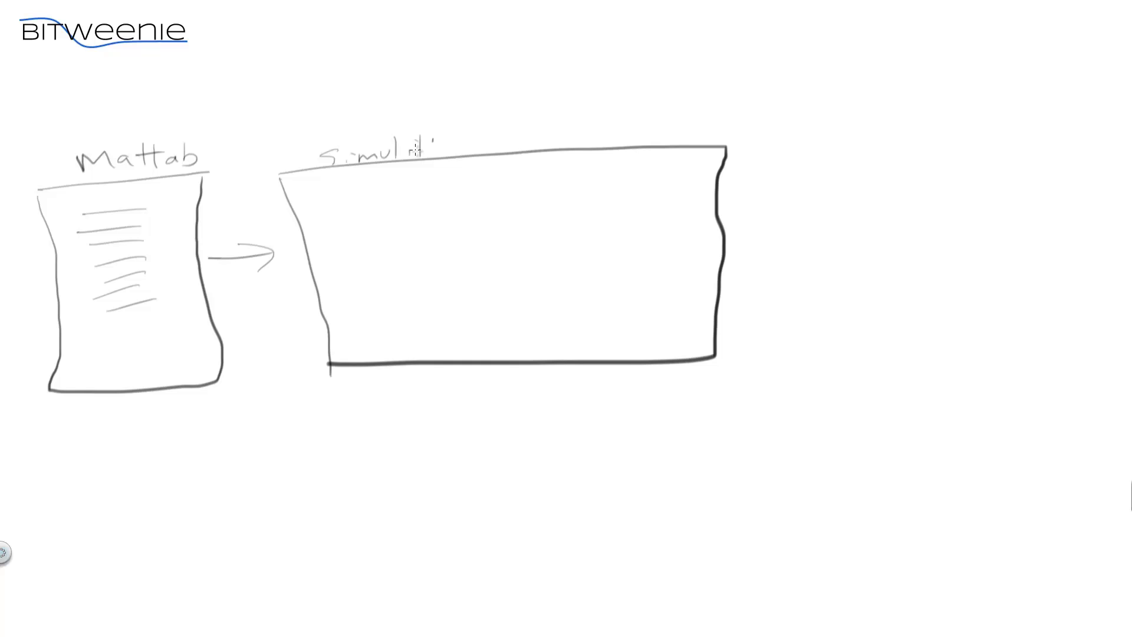
pyautogui.moveTo(425, 146); pyautogui.dragTo(446, 150)
pyautogui.moveTo(271, 255)
pyautogui.mouseDown()
pyautogui.moveTo(344, 237)
pyautogui.moveTo(341, 252)
pyautogui.moveTo(340, 232)
pyautogui.moveTo(387, 246)
pyautogui.moveTo(361, 258)
pyautogui.mouseUp()
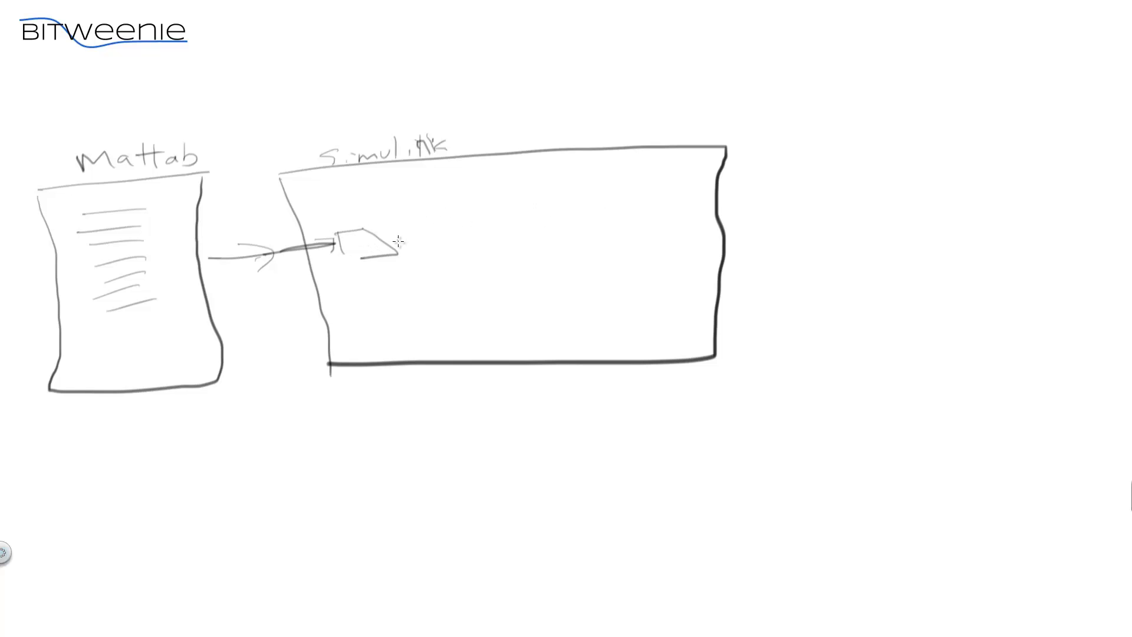
# Draw a row of linked blocks, mark one with an x, enclose the middle blocks, and add an output.
pyautogui.moveTo(386, 240); pyautogui.dragTo(554, 238)
pyautogui.moveTo(547, 216)
pyautogui.mouseDown()
pyautogui.moveTo(572, 216)
pyautogui.moveTo(557, 238)
pyautogui.moveTo(608, 276)
pyautogui.moveTo(557, 255)
pyautogui.mouseUp()
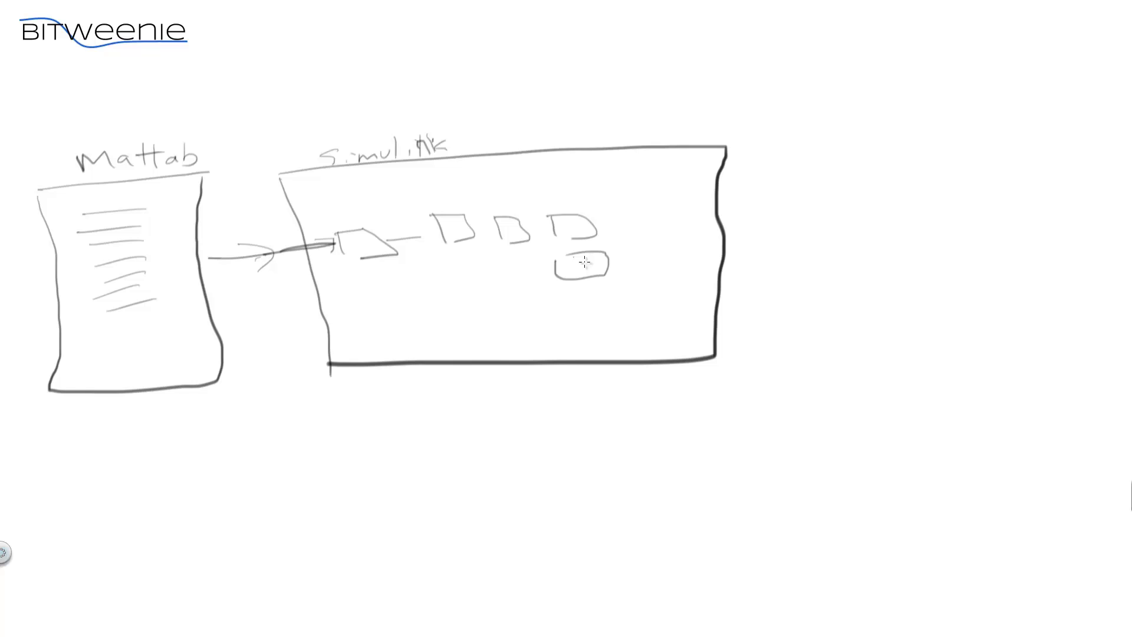
pyautogui.moveTo(458, 227); pyautogui.dragTo(472, 237)
pyautogui.moveTo(472, 227); pyautogui.dragTo(459, 238)
pyautogui.moveTo(387, 188)
pyautogui.mouseDown()
pyautogui.moveTo(451, 292)
pyautogui.moveTo(597, 303)
pyautogui.moveTo(638, 284)
pyautogui.moveTo(442, 204)
pyautogui.mouseUp()
pyautogui.moveTo(633, 231)
pyautogui.mouseDown()
pyautogui.moveTo(664, 230)
pyautogui.moveTo(666, 219)
pyautogui.moveTo(708, 232)
pyautogui.moveTo(668, 238)
pyautogui.mouseUp()
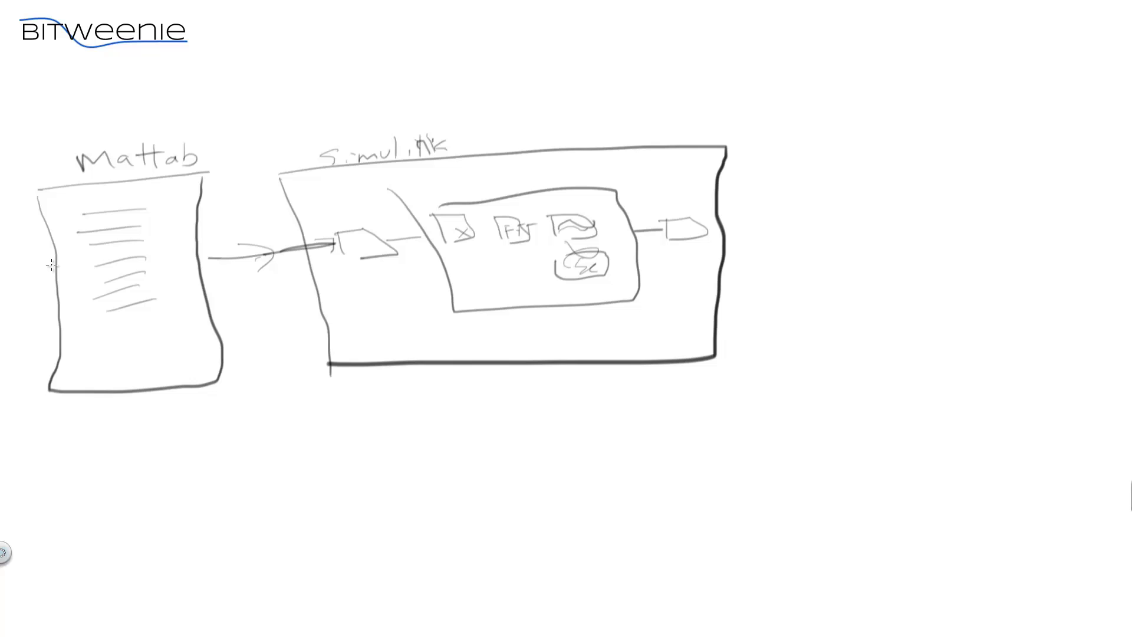
# Sketch two plot boxes with rising curves right of the Simulink box, plus a curved connector back.
pyautogui.moveTo(814, 161)
pyautogui.mouseDown()
pyautogui.moveTo(808, 197)
pyautogui.moveTo(877, 214)
pyautogui.moveTo(814, 220)
pyautogui.moveTo(902, 189)
pyautogui.mouseUp()
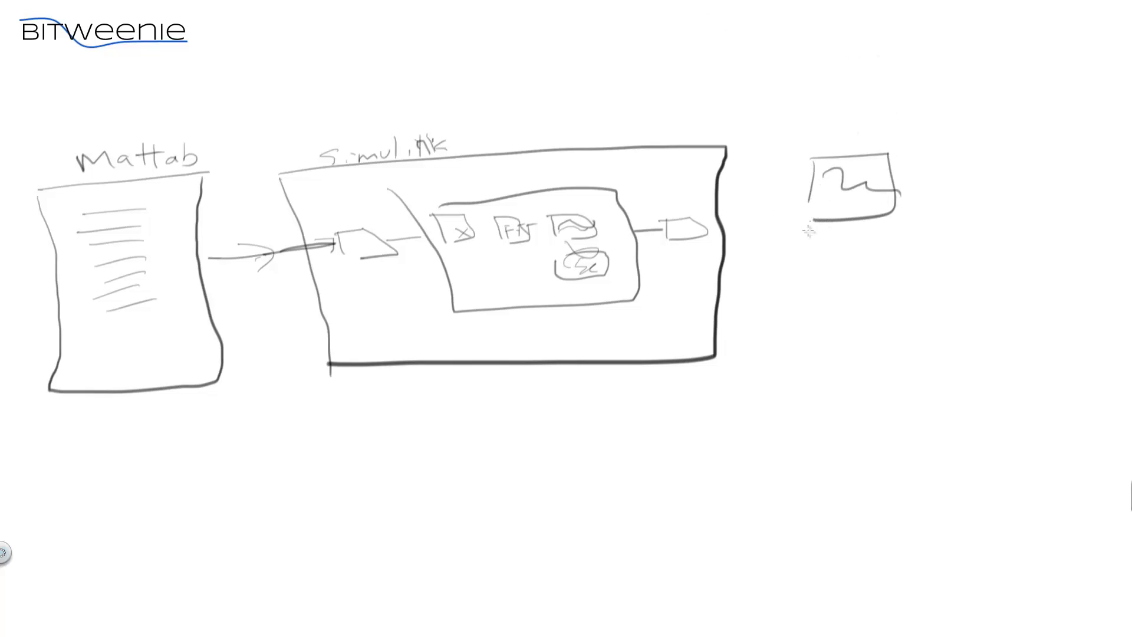
pyautogui.moveTo(800, 250)
pyautogui.mouseDown()
pyautogui.moveTo(796, 284)
pyautogui.moveTo(917, 317)
pyautogui.moveTo(805, 323)
pyautogui.mouseUp()
pyautogui.moveTo(812, 301); pyautogui.dragTo(918, 264)
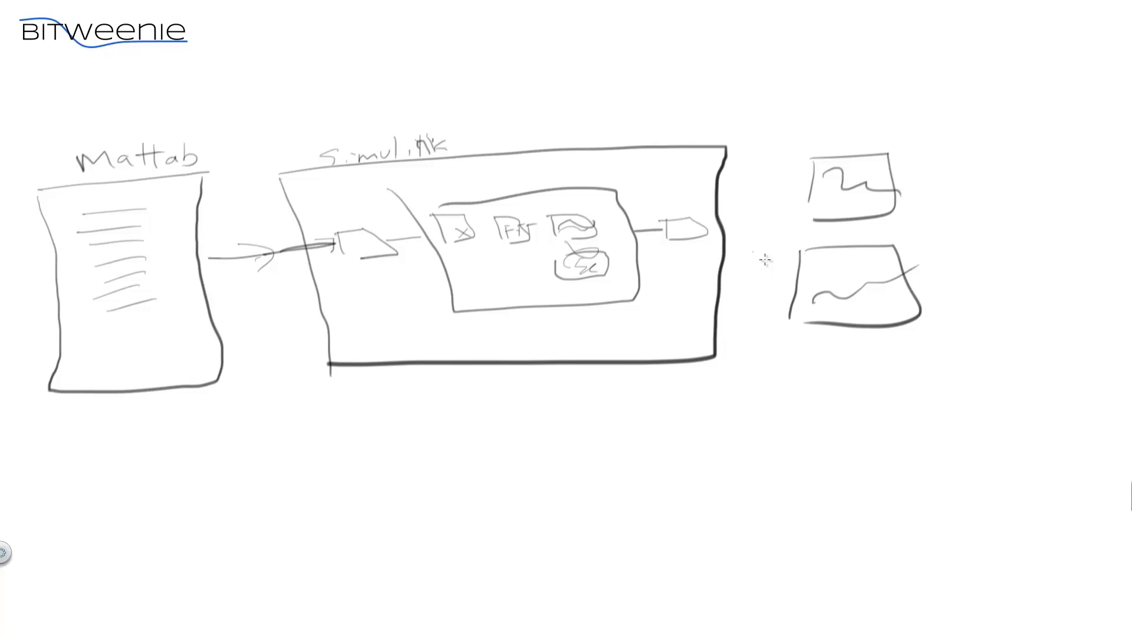
pyautogui.moveTo(921, 284)
pyautogui.mouseDown()
pyautogui.moveTo(955, 218)
pyautogui.moveTo(706, 174)
pyautogui.moveTo(617, 260)
pyautogui.mouseUp()
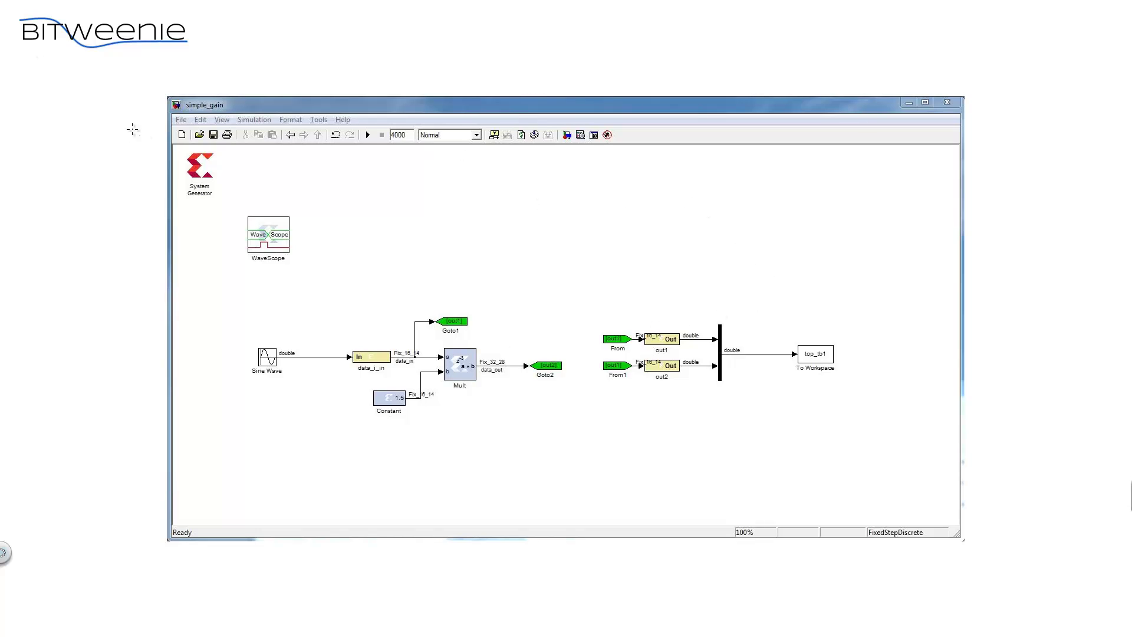
# In red, outline the model, circle System Generator, Sine Wave and To Workspace, and box the gain blocks.
pyautogui.moveTo(131, 84)
pyautogui.mouseDown()
pyautogui.moveTo(164, 303)
pyautogui.moveTo(169, 508)
pyautogui.moveTo(168, 471)
pyautogui.mouseUp()
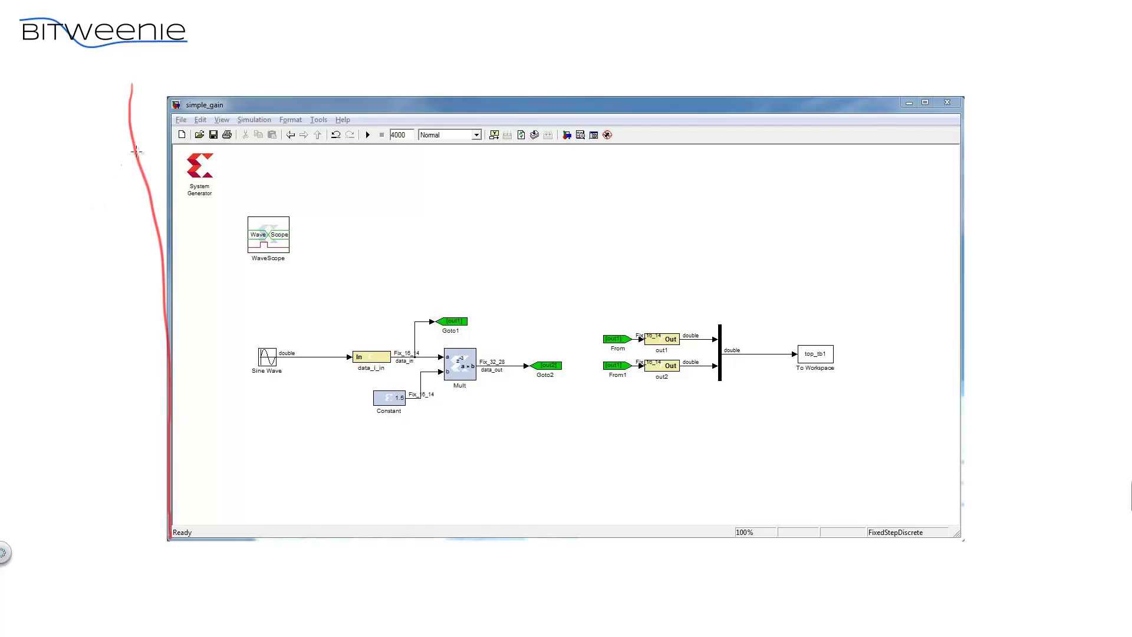
pyautogui.moveTo(177, 98)
pyautogui.mouseDown()
pyautogui.moveTo(972, 104)
pyautogui.moveTo(922, 506)
pyautogui.moveTo(751, 523)
pyautogui.moveTo(72, 502)
pyautogui.mouseUp()
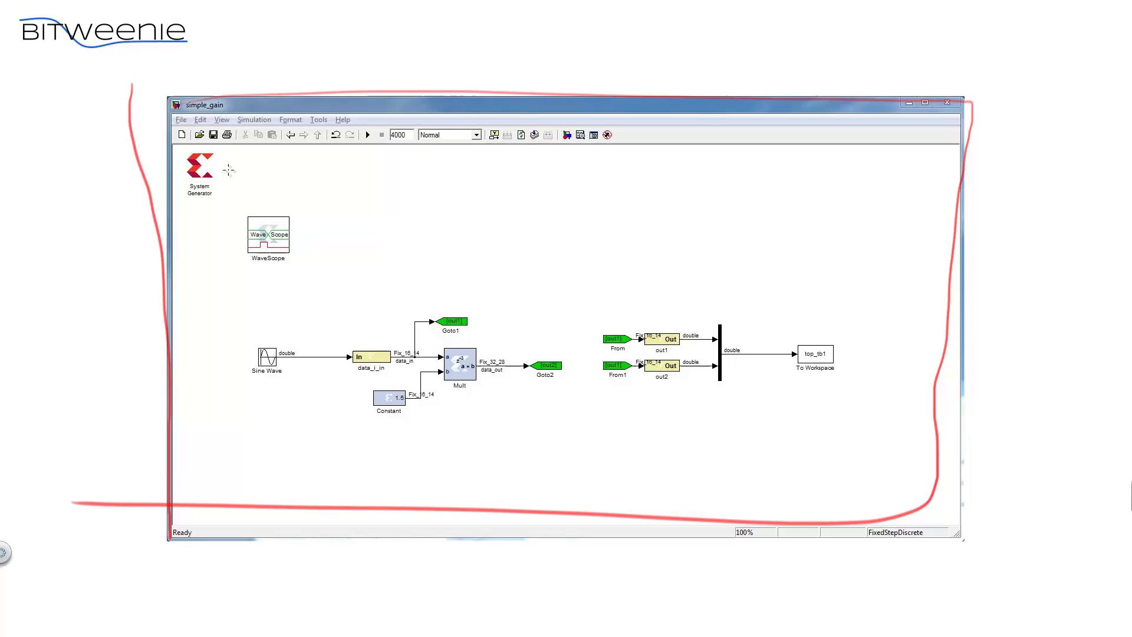
pyautogui.moveTo(236, 177)
pyautogui.mouseDown()
pyautogui.moveTo(177, 158)
pyautogui.moveTo(243, 165)
pyautogui.moveTo(204, 167)
pyautogui.mouseUp()
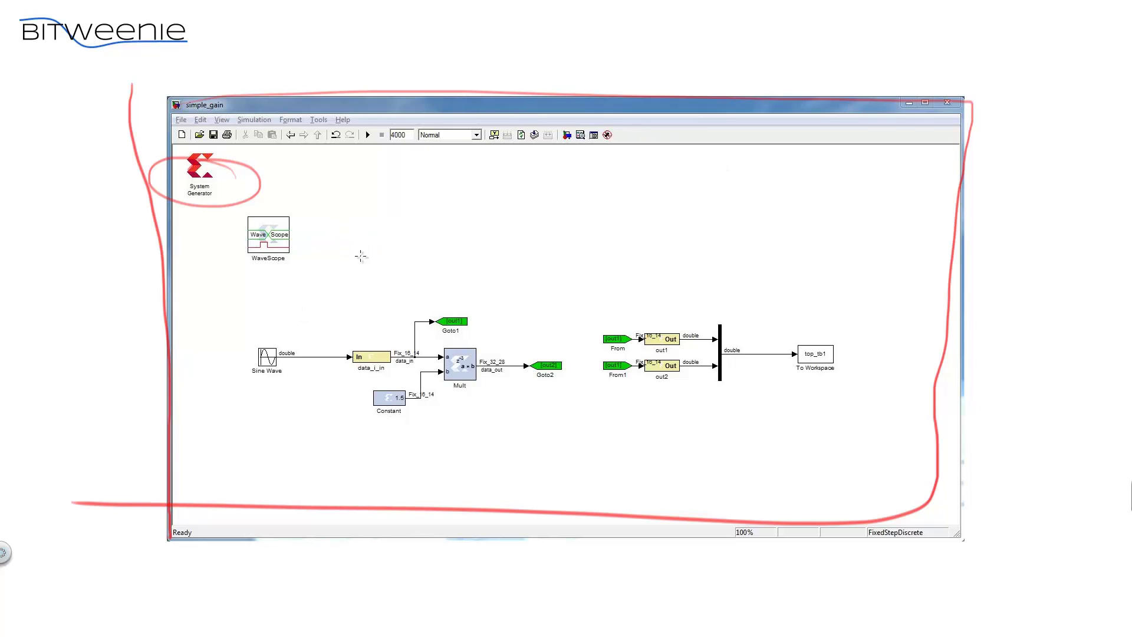
pyautogui.moveTo(365, 242)
pyautogui.mouseDown()
pyautogui.moveTo(384, 304)
pyautogui.moveTo(365, 354)
pyautogui.moveTo(377, 433)
pyautogui.moveTo(522, 438)
pyautogui.moveTo(701, 419)
pyautogui.moveTo(672, 364)
pyautogui.moveTo(649, 269)
pyautogui.moveTo(584, 248)
pyautogui.moveTo(374, 266)
pyautogui.moveTo(380, 419)
pyautogui.mouseUp()
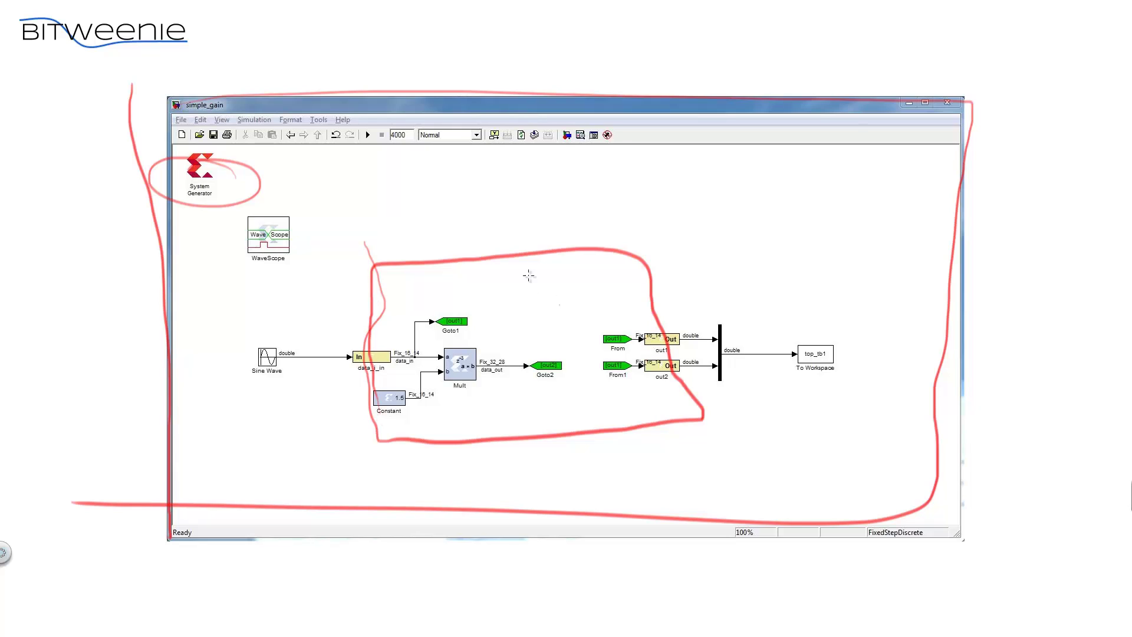
pyautogui.moveTo(328, 330)
pyautogui.mouseDown()
pyautogui.moveTo(257, 319)
pyautogui.moveTo(218, 366)
pyautogui.moveTo(310, 368)
pyautogui.moveTo(298, 331)
pyautogui.mouseUp()
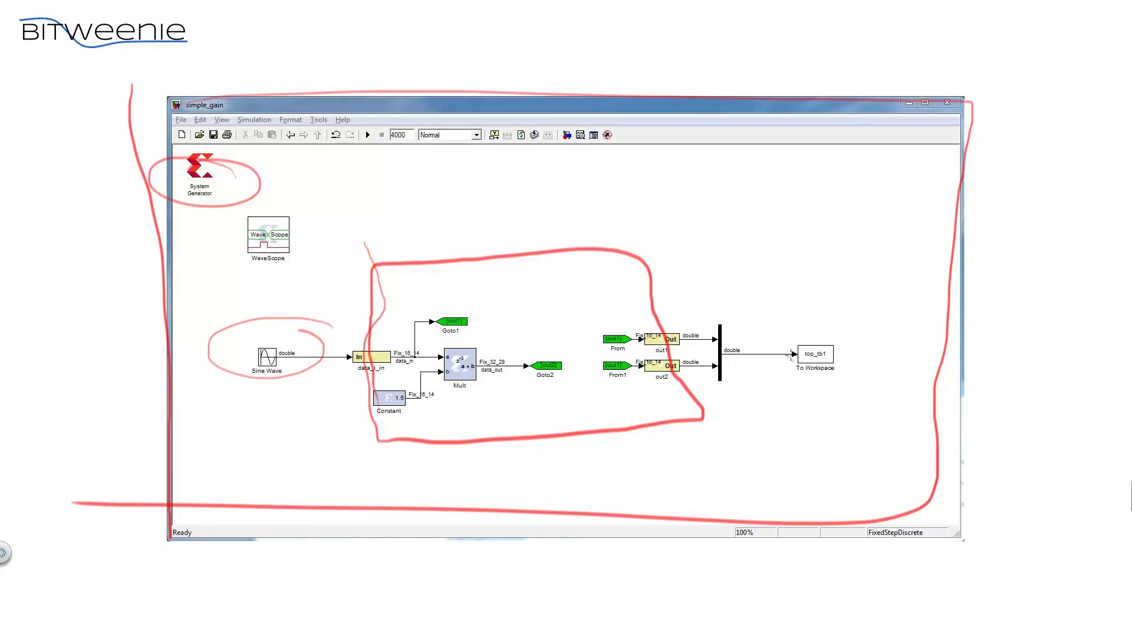
pyautogui.moveTo(854, 339)
pyautogui.mouseDown()
pyautogui.moveTo(823, 325)
pyautogui.moveTo(750, 355)
pyautogui.moveTo(818, 387)
pyautogui.moveTo(845, 339)
pyautogui.moveTo(813, 338)
pyautogui.mouseUp()
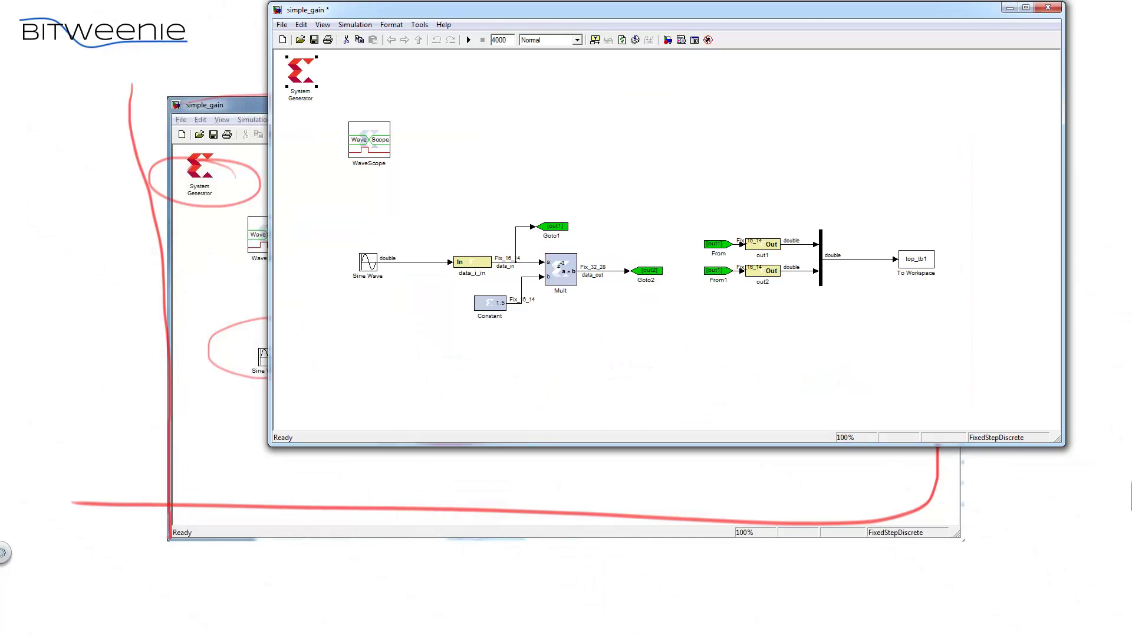
# Move the simple_gain window, deselect blocks, and start the simulation to open WaveScope.
pyautogui.moveTo(621, 9); pyautogui.dragTo(499, 104)
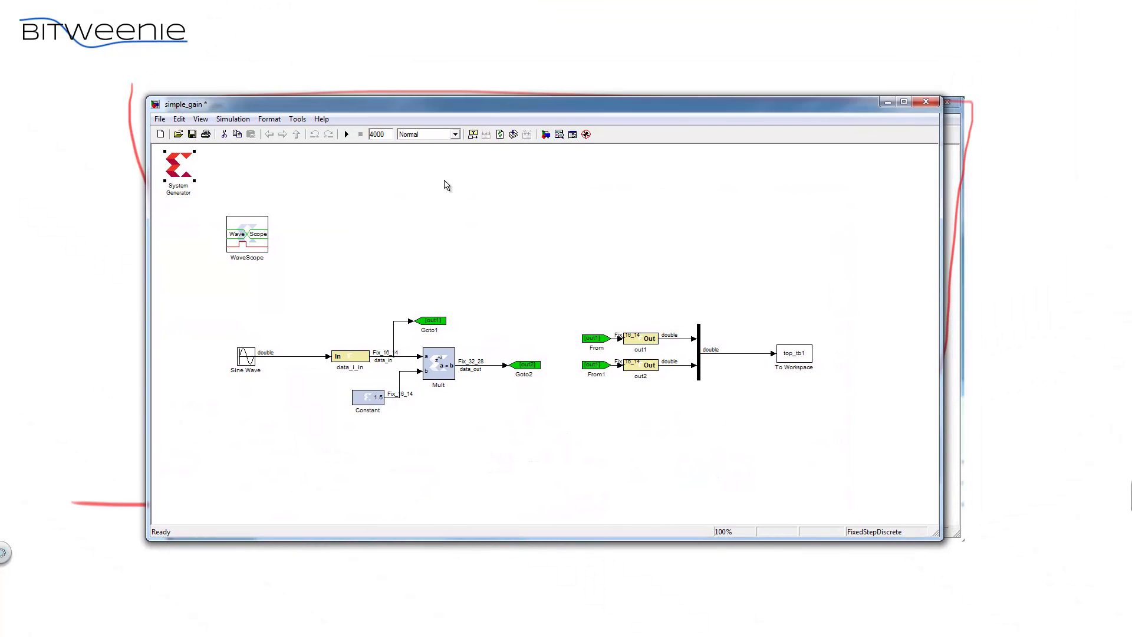
pyautogui.click(328, 205)
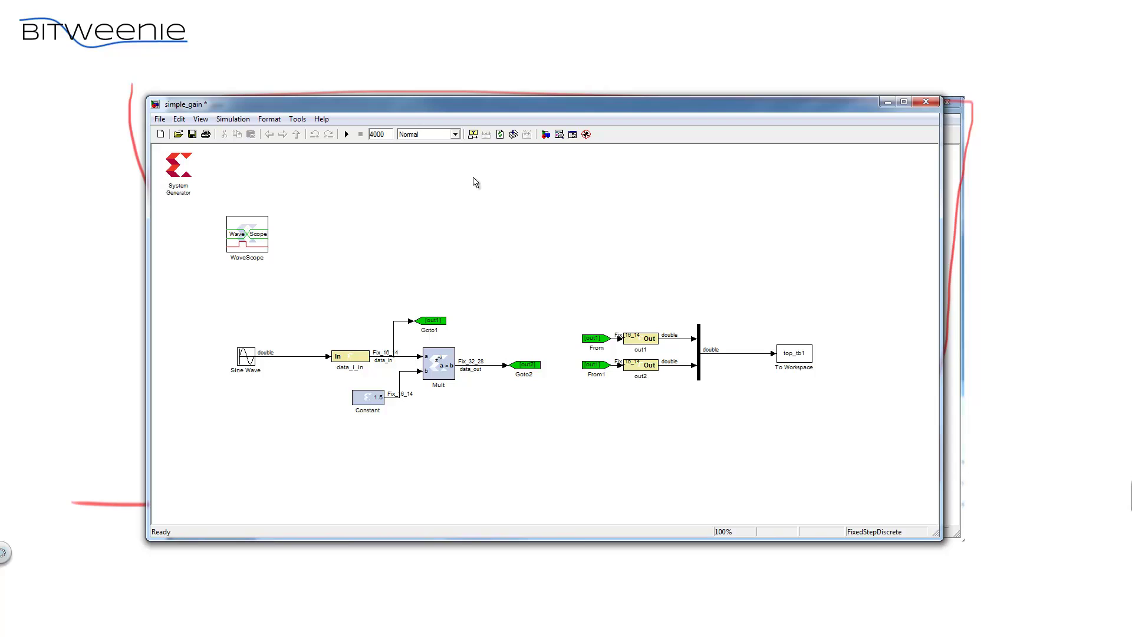
pyautogui.click(347, 134)
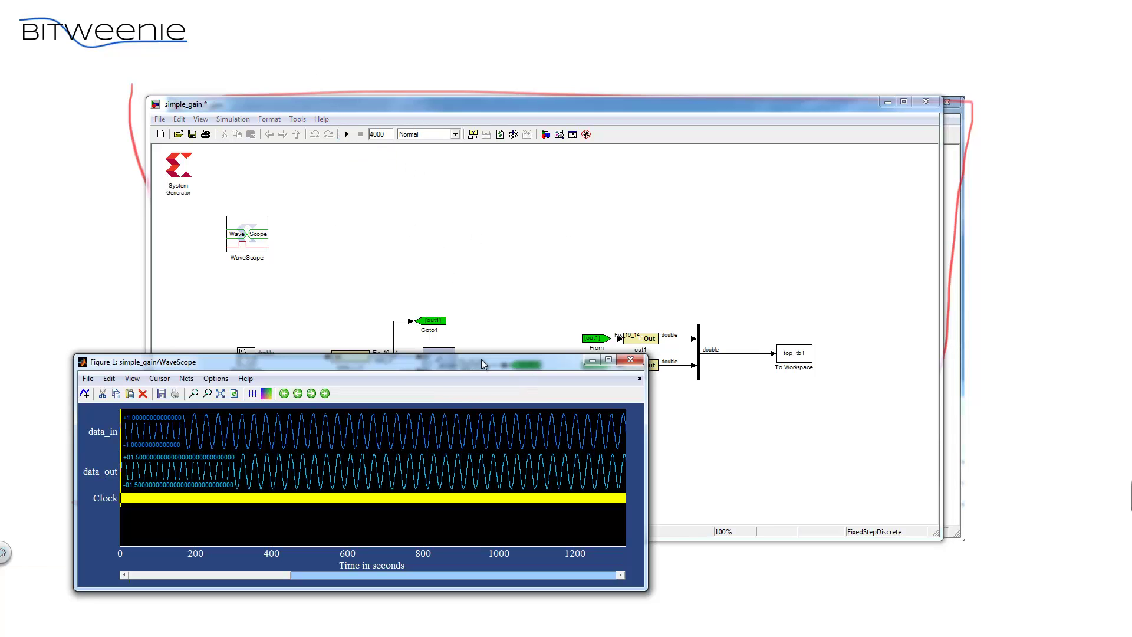
# Reposition the WaveScope window clear of the model's blocks to inspect the sine waves.
pyautogui.moveTo(263, 356); pyautogui.dragTo(347, 395)
pyautogui.moveTo(347, 458); pyautogui.dragTo(206, 553)
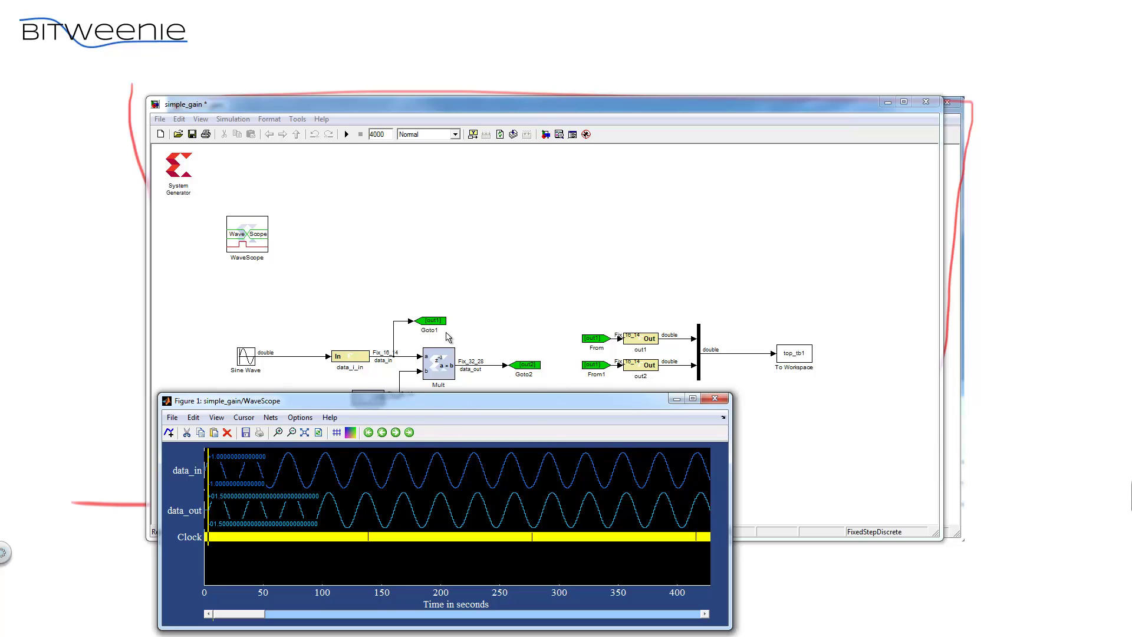
pyautogui.moveTo(504, 403); pyautogui.dragTo(696, 375)
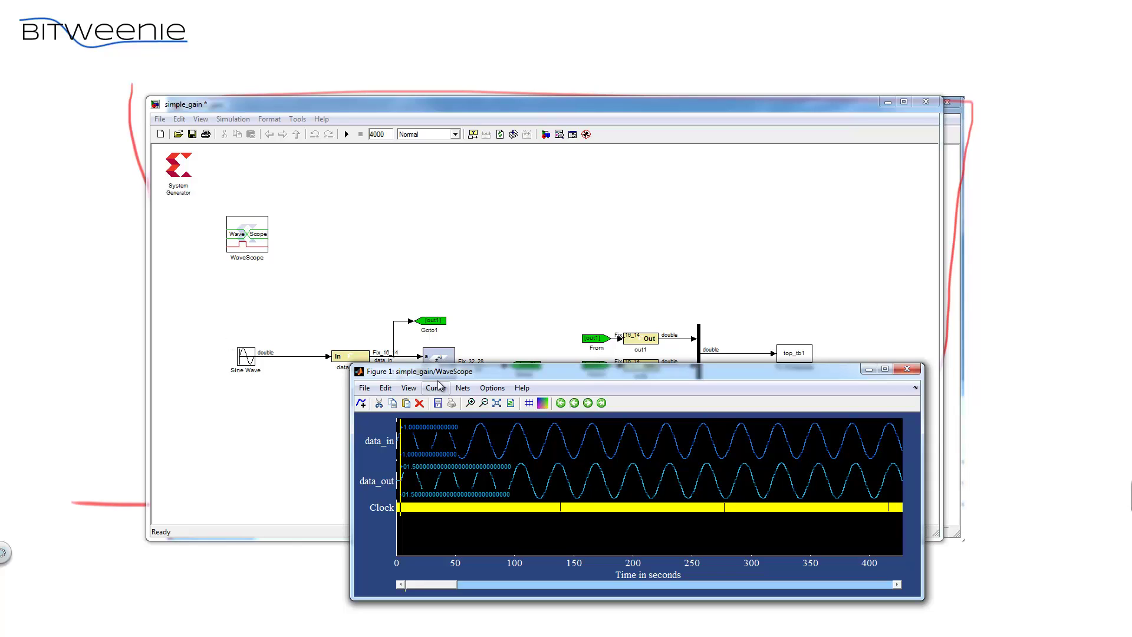
pyautogui.moveTo(481, 375); pyautogui.dragTo(445, 376)
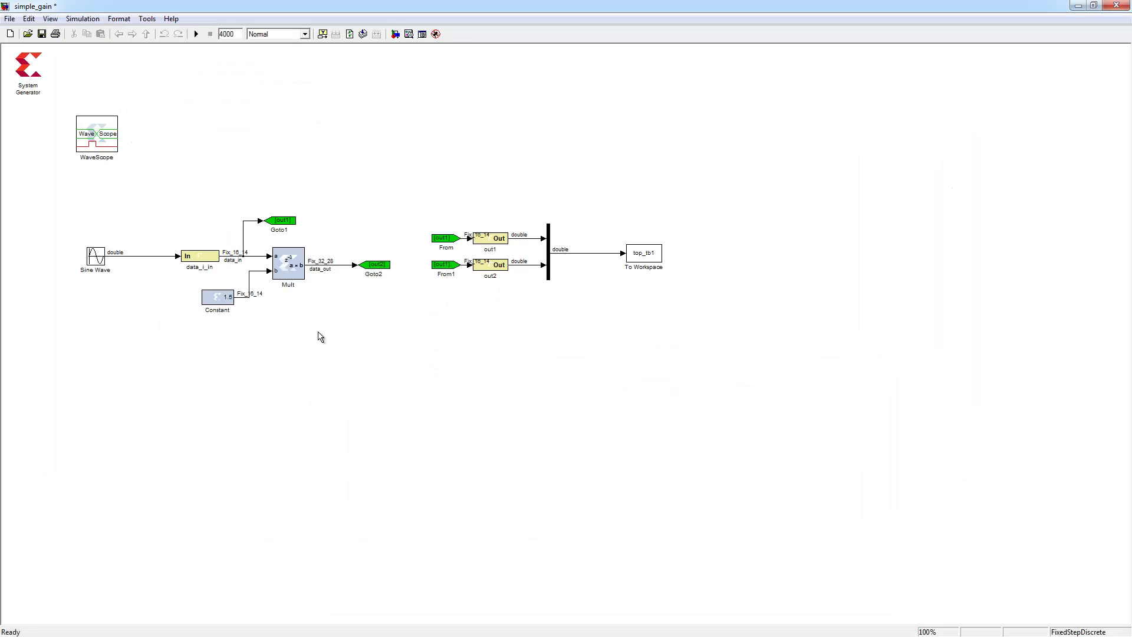
pyautogui.doubleClick(35, 63)
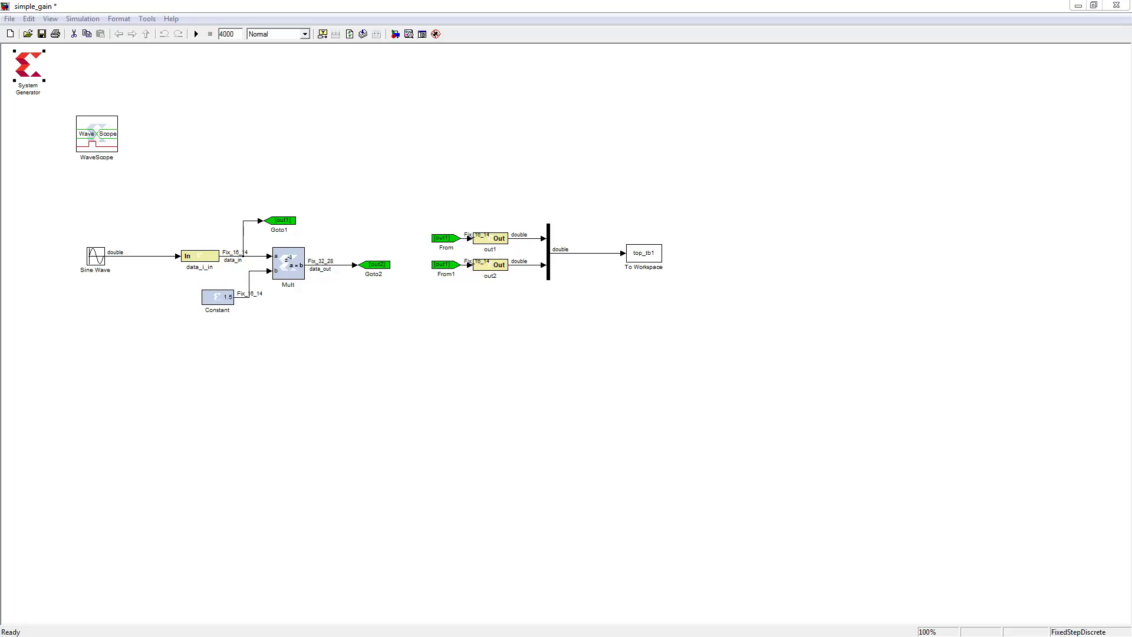
pyautogui.moveTo(380, 227); pyautogui.dragTo(422, 105)
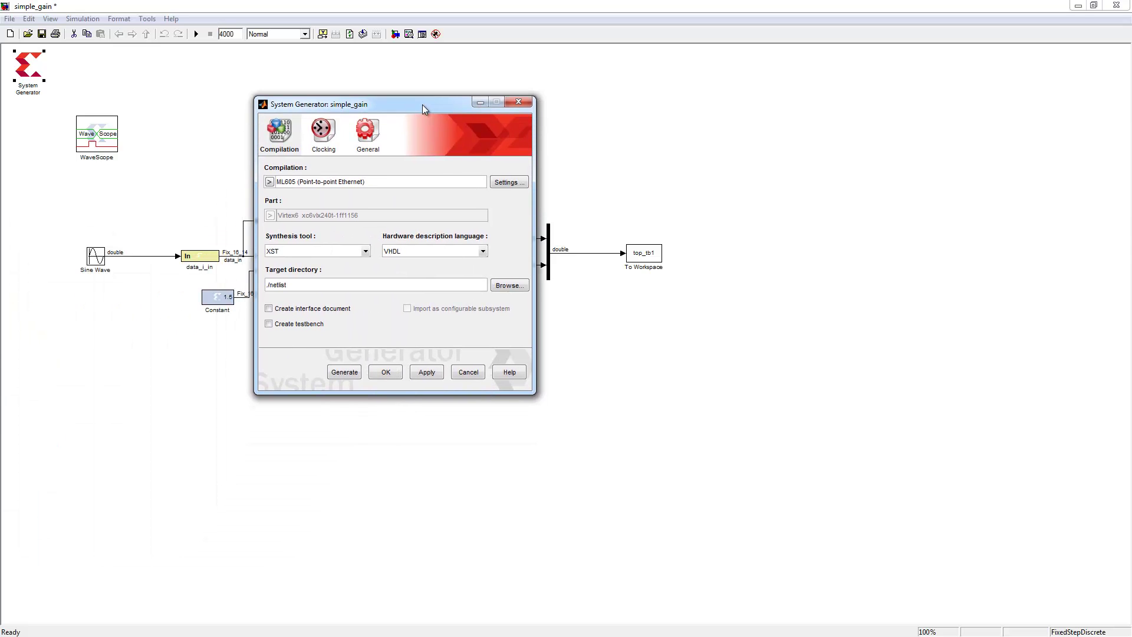
pyautogui.click(270, 182)
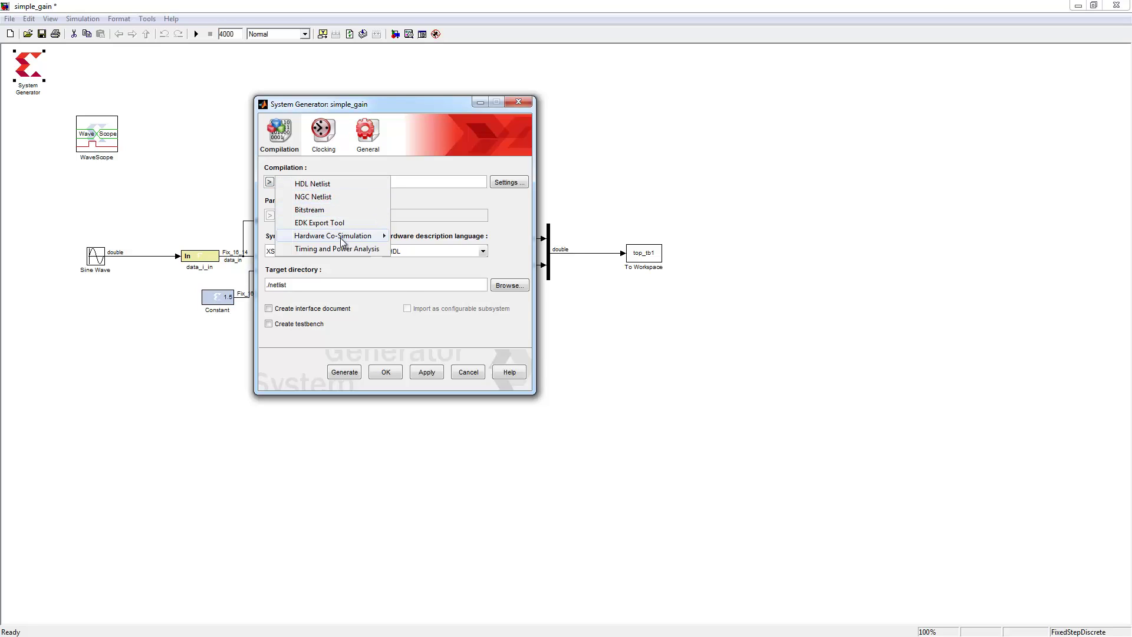
pyautogui.moveTo(355, 237)
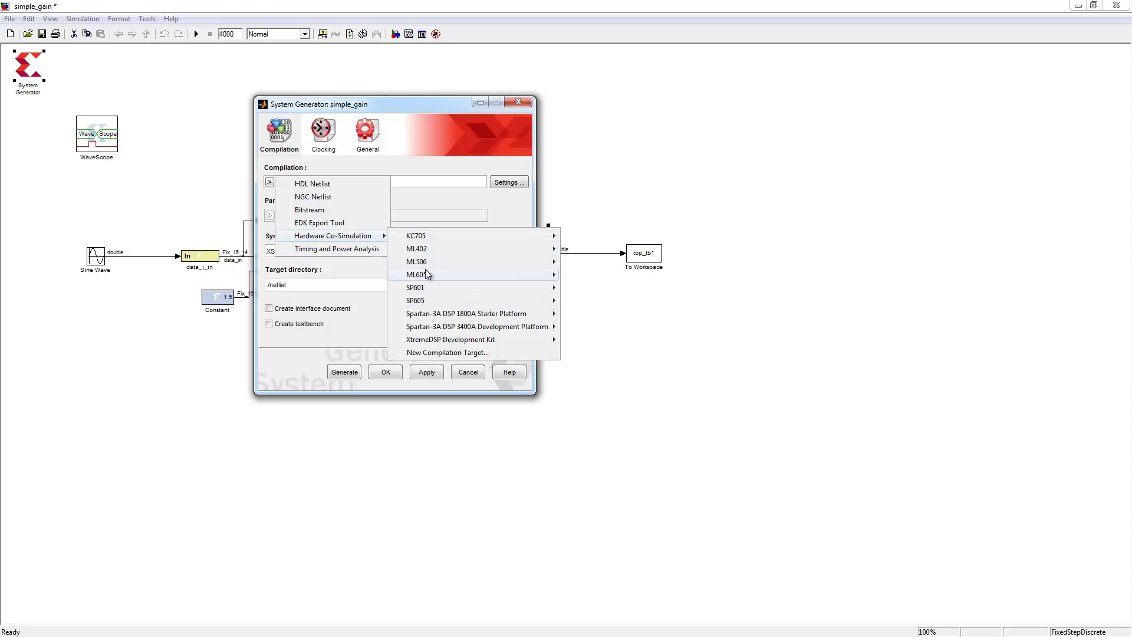
pyautogui.moveTo(429, 282)
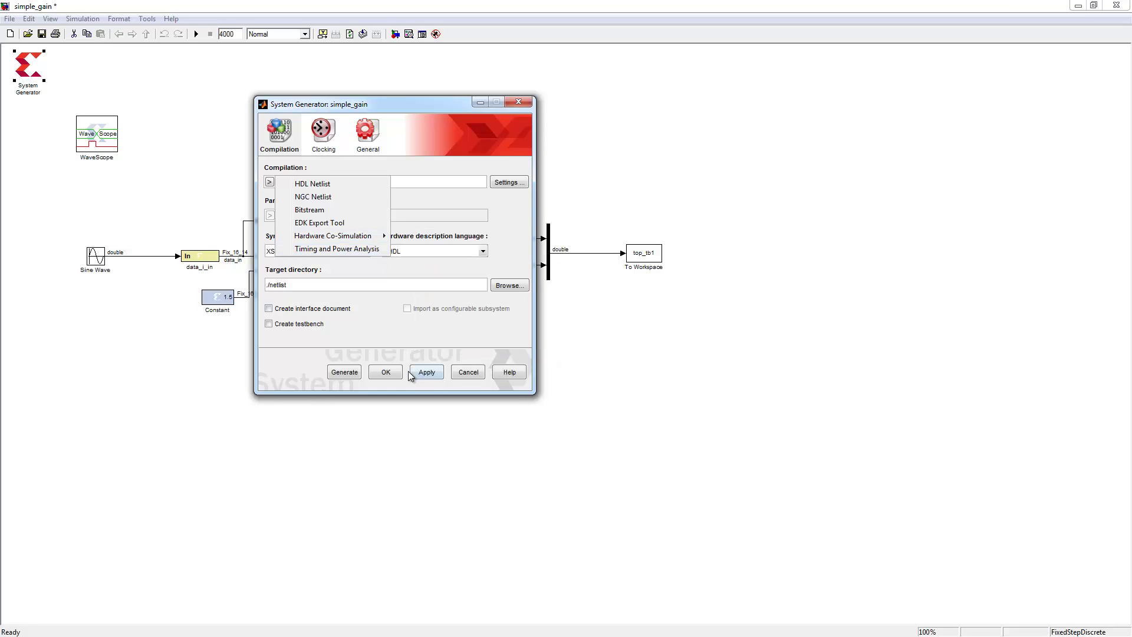
pyautogui.click(471, 376)
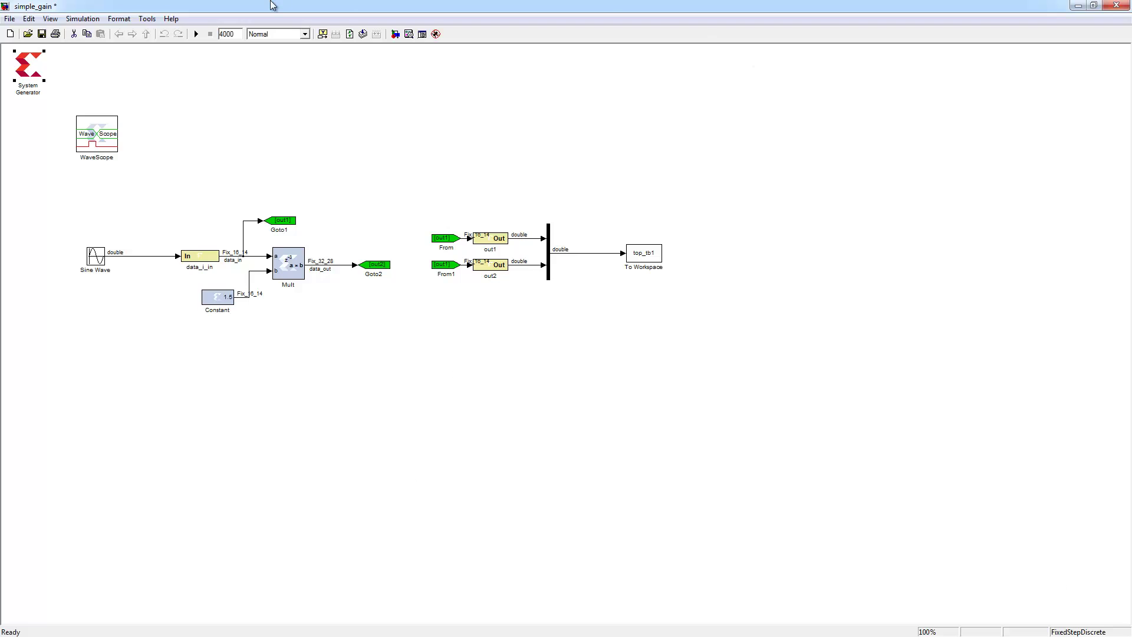
# Restore the maximised simple_gain model window to a smaller size.
pyautogui.doubleClick(273, 5)
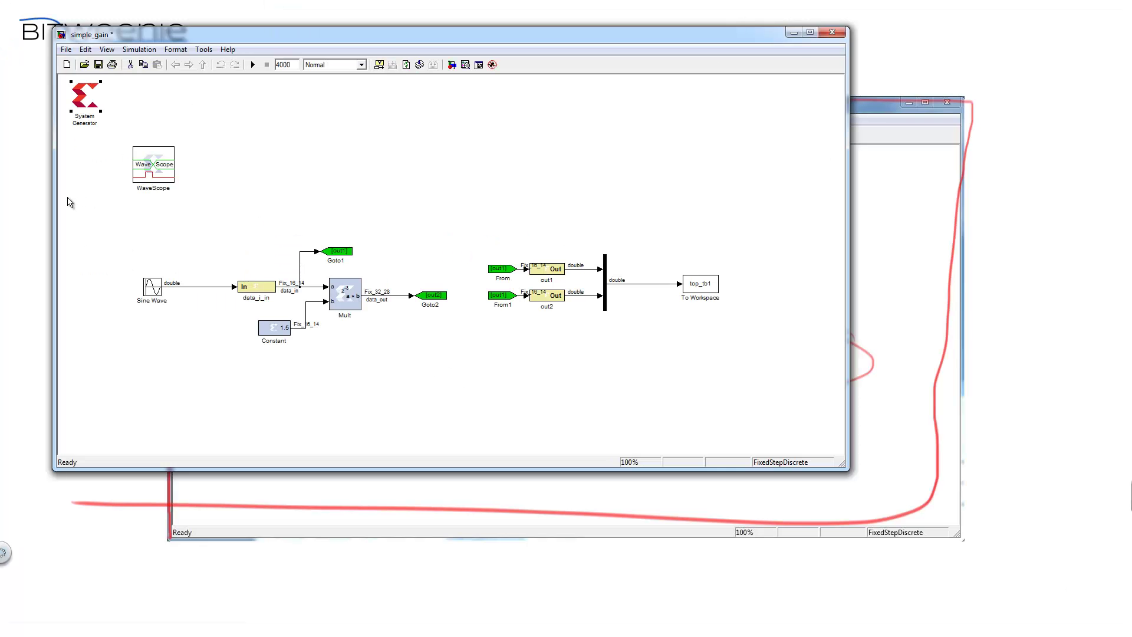